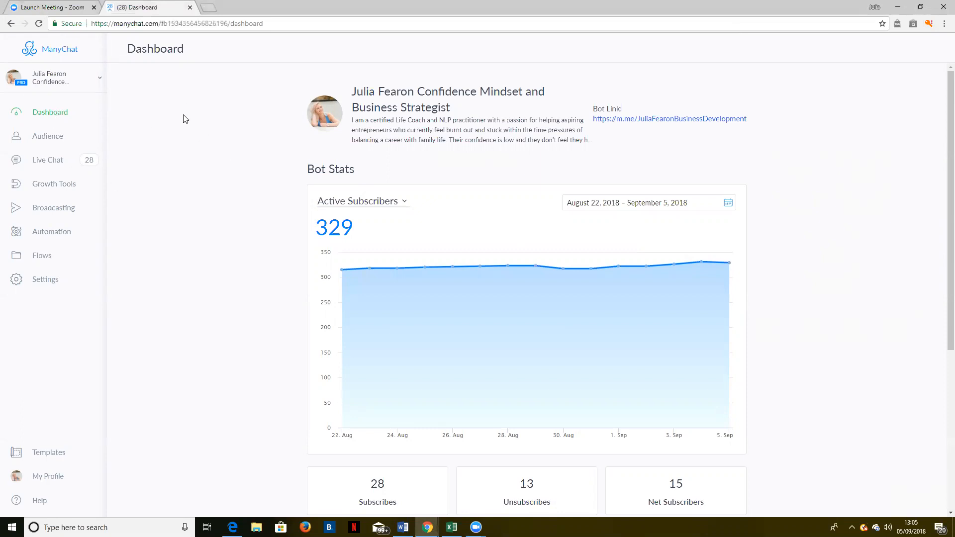
Create a new broadcast in the Broadcasting section
{"action": "mouse_move", "coordinate": [360, 254]}
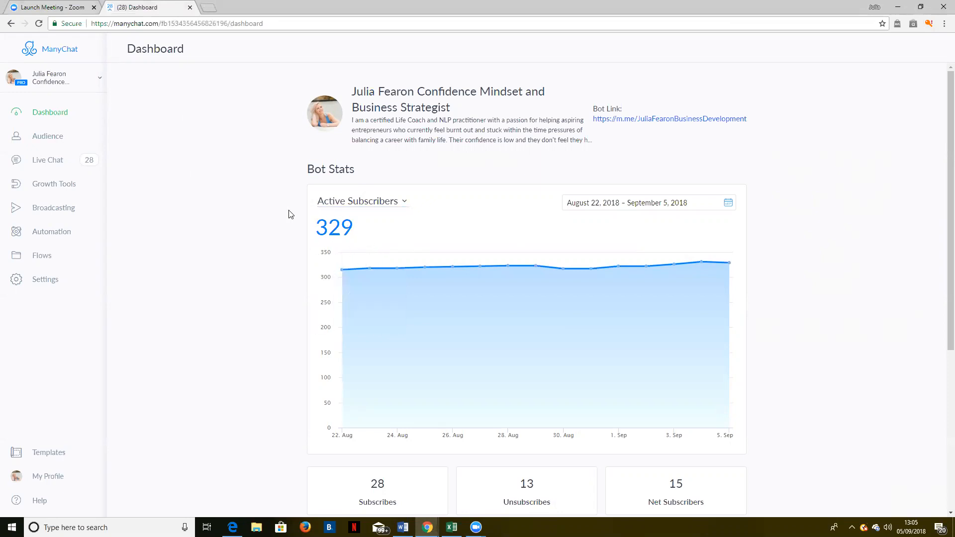
{"action": "left_click", "coordinate": [58, 189]}
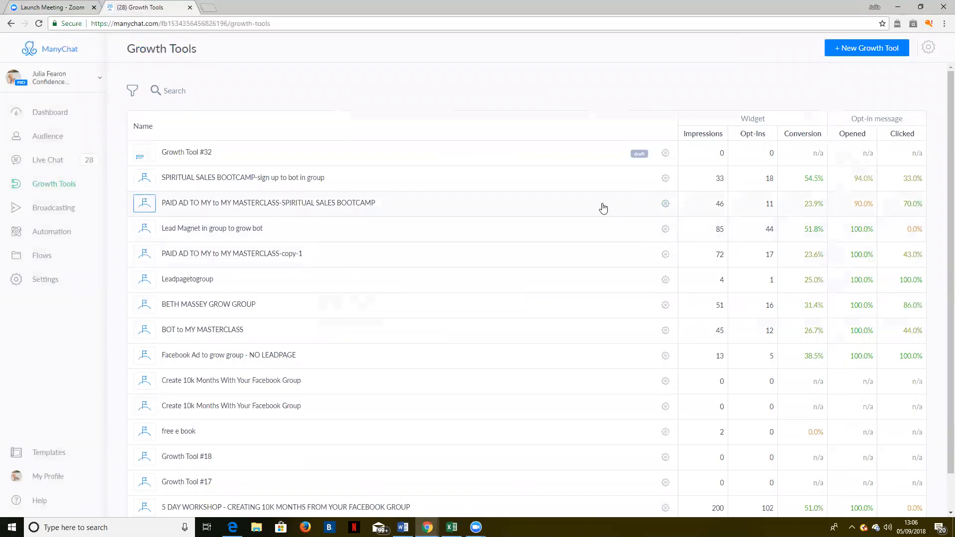
{"action": "left_click", "coordinate": [37, 207]}
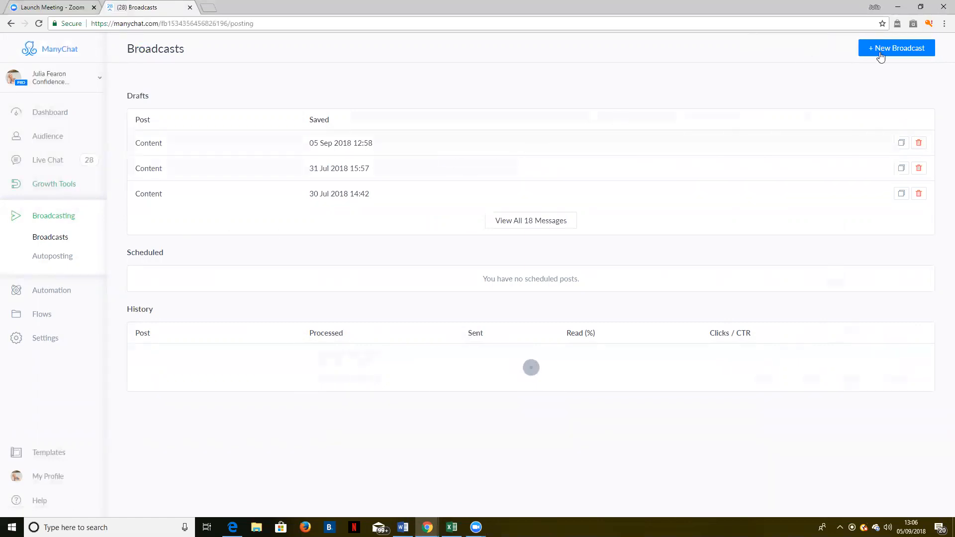
{"action": "left_click", "coordinate": [908, 54]}
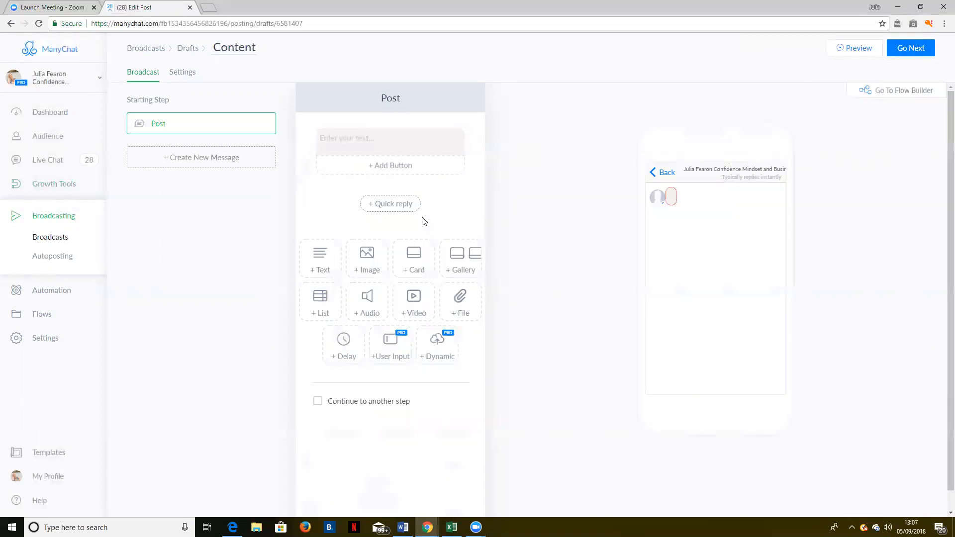
Paste the prepared message about the FREE SPIRITUAL SALES BOOTCAMP replay into the post's empty text block
{"action": "left_click", "coordinate": [354, 144]}
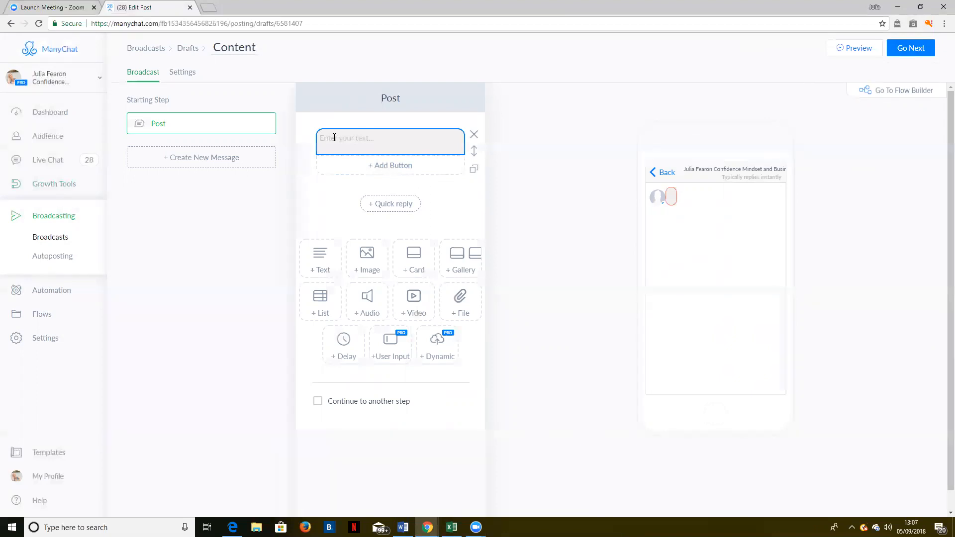
{"action": "left_click", "coordinate": [334, 137]}
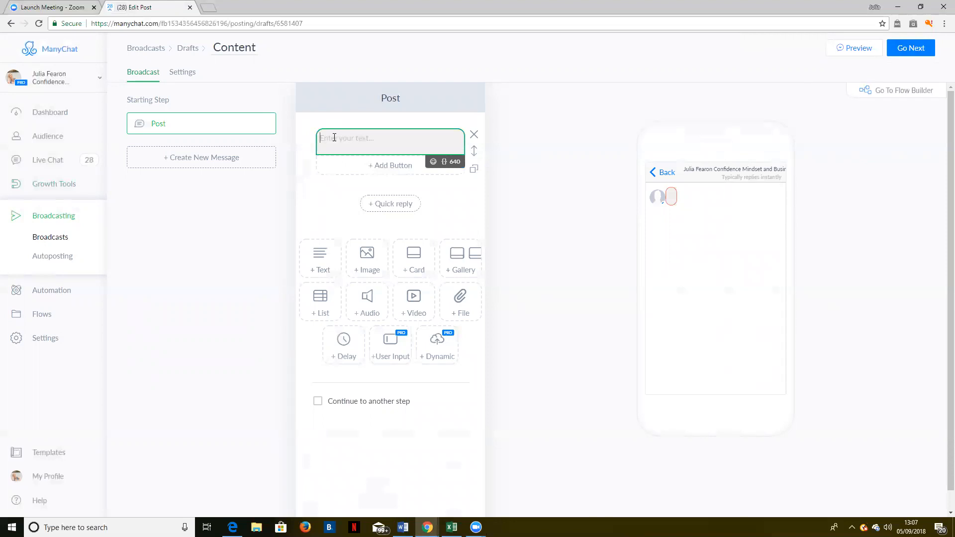
{"action": "key", "text": "ctrl+v"}
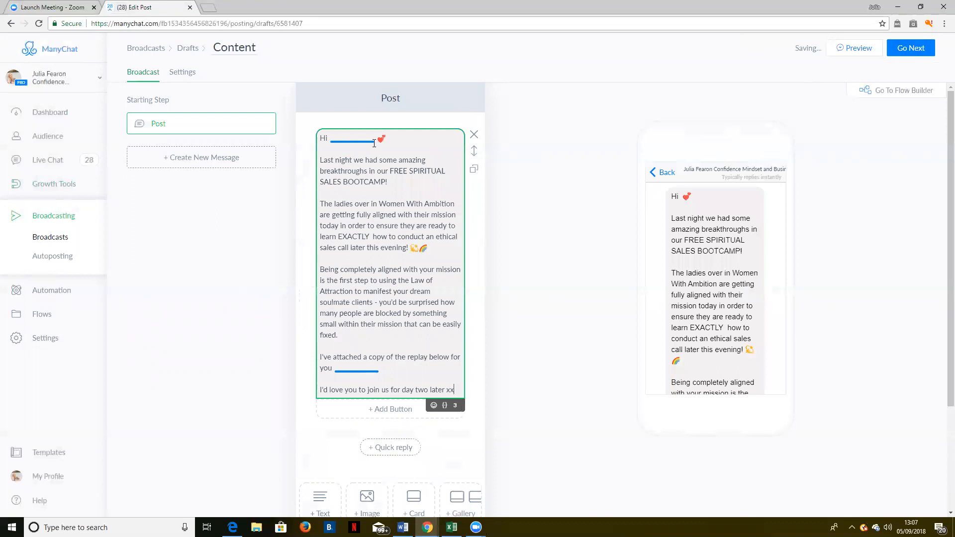
{"action": "triple_click", "coordinate": [336, 370]}
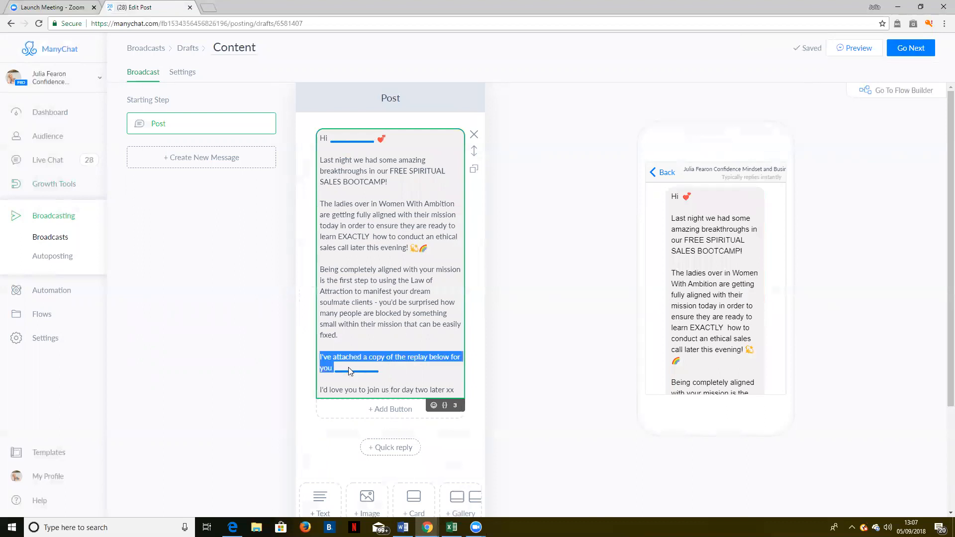
{"action": "left_click", "coordinate": [348, 369]}
{"action": "left_click", "coordinate": [373, 141]}
{"action": "left_click", "coordinate": [355, 141]}
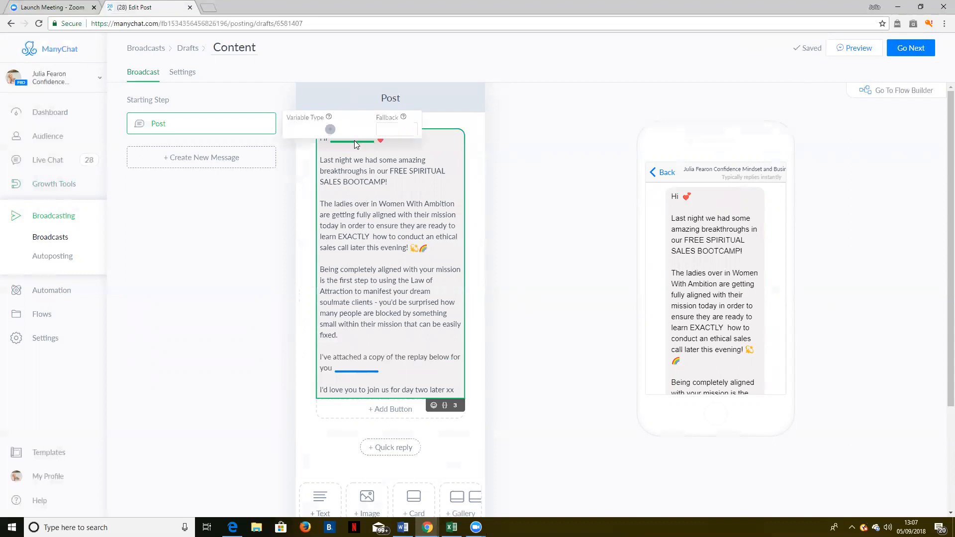
{"action": "left_click", "coordinate": [373, 145]}
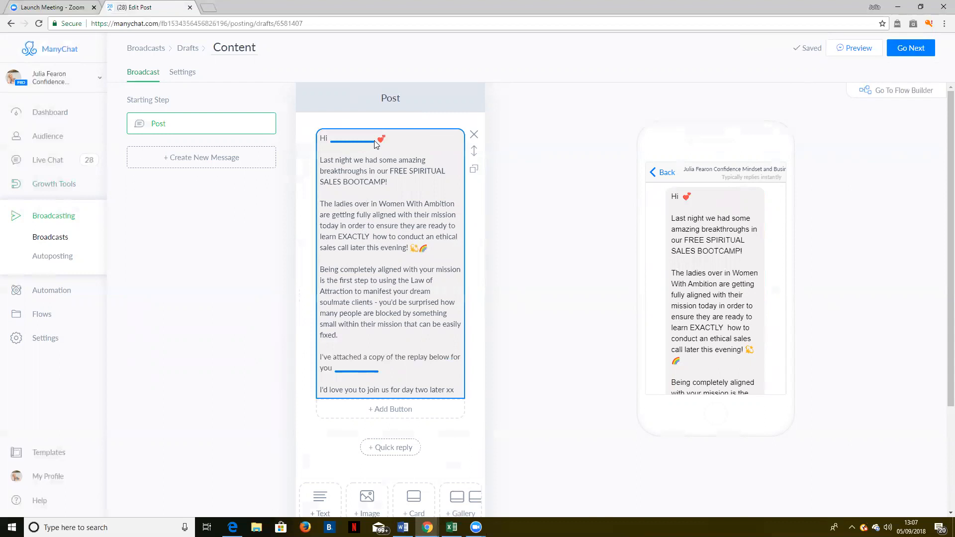
{"action": "left_click", "coordinate": [370, 143]}
{"action": "left_click", "coordinate": [397, 128]}
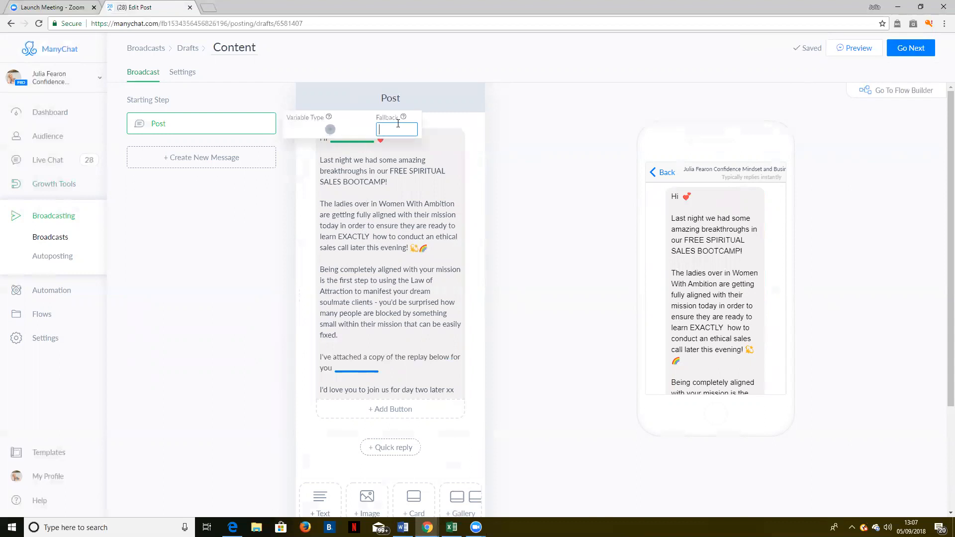
Delete the blank placeholder after "I've attached a copy of the replay below for you"
{"action": "left_click", "coordinate": [383, 376]}
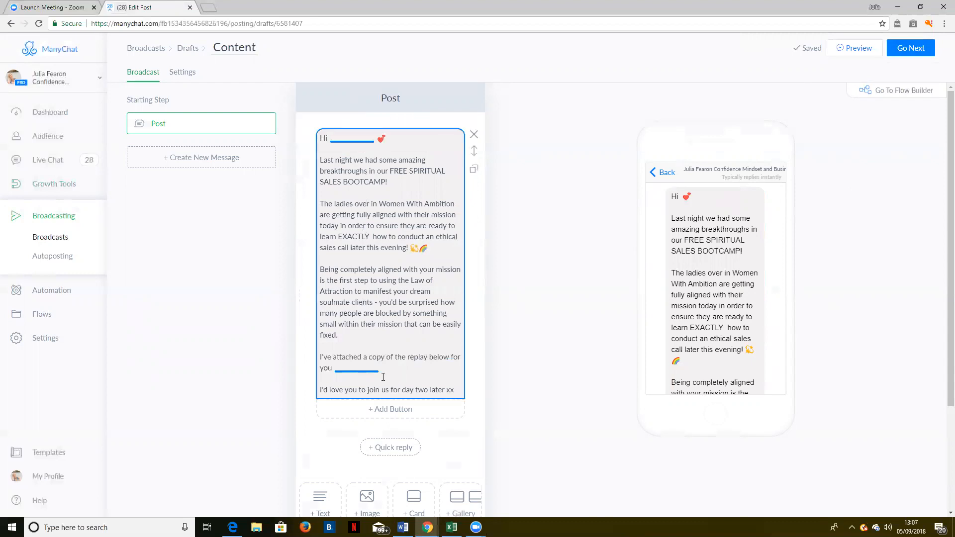
{"action": "left_click", "coordinate": [383, 373]}
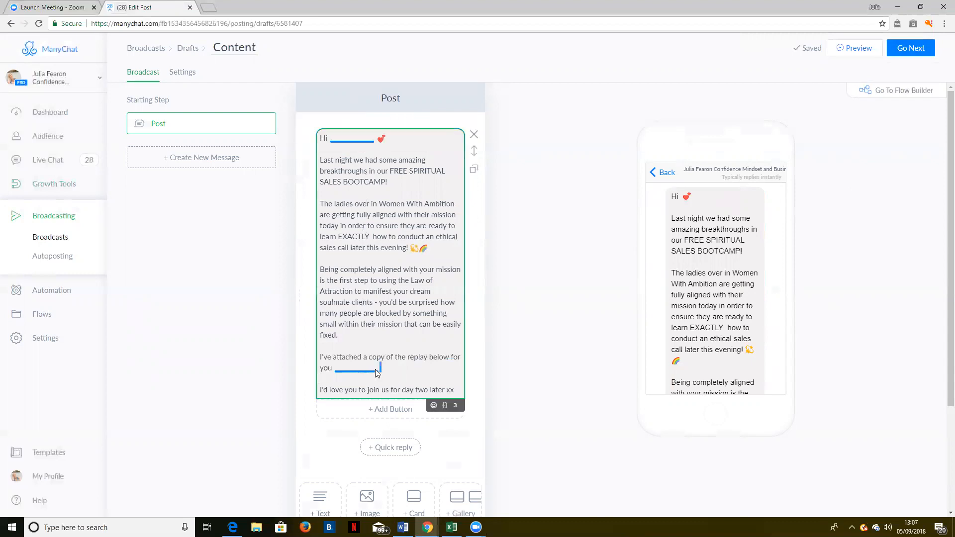
{"action": "key", "text": "BackSpace"}
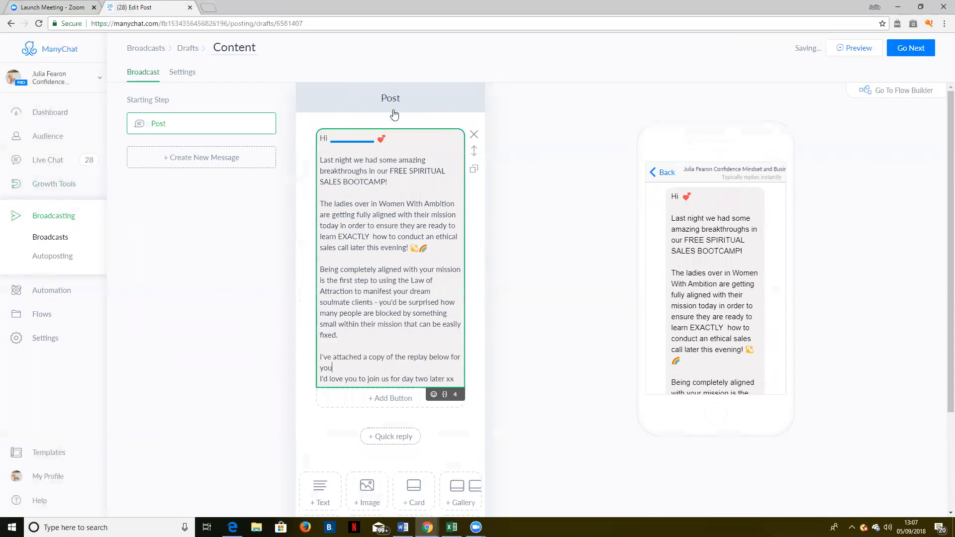
Replace the blank placeholder after "Hi" in the greeting with the First Name variable
{"action": "left_click", "coordinate": [369, 146]}
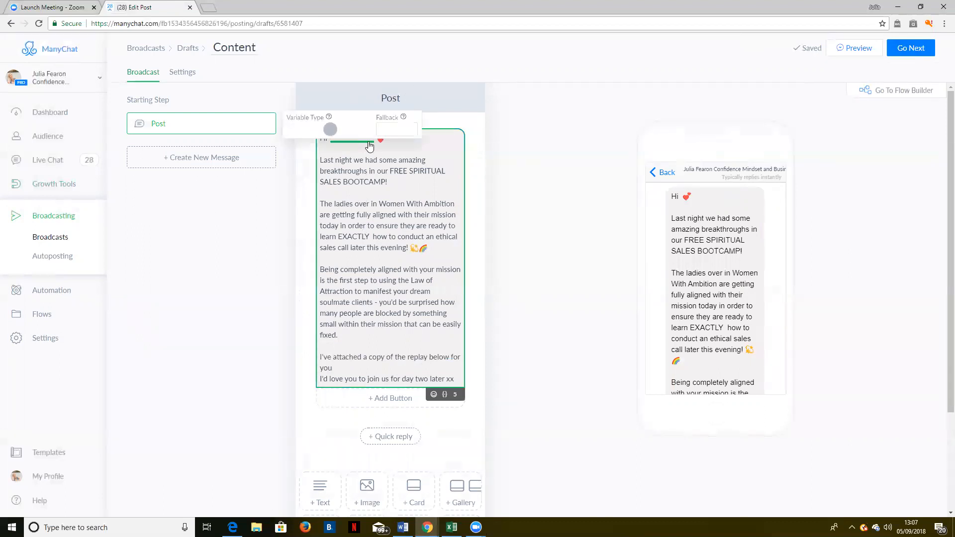
{"action": "key", "text": "BackSpace"}
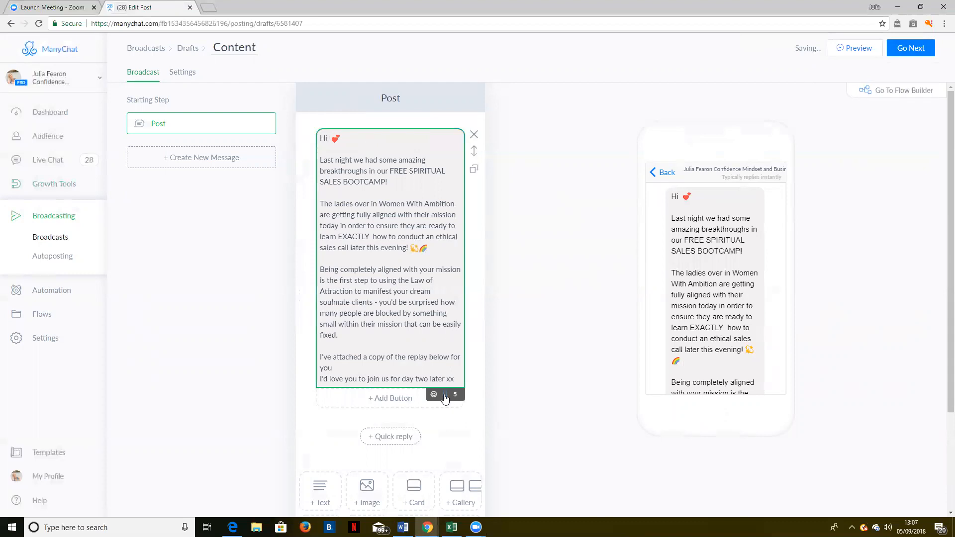
{"action": "left_click", "coordinate": [444, 395]}
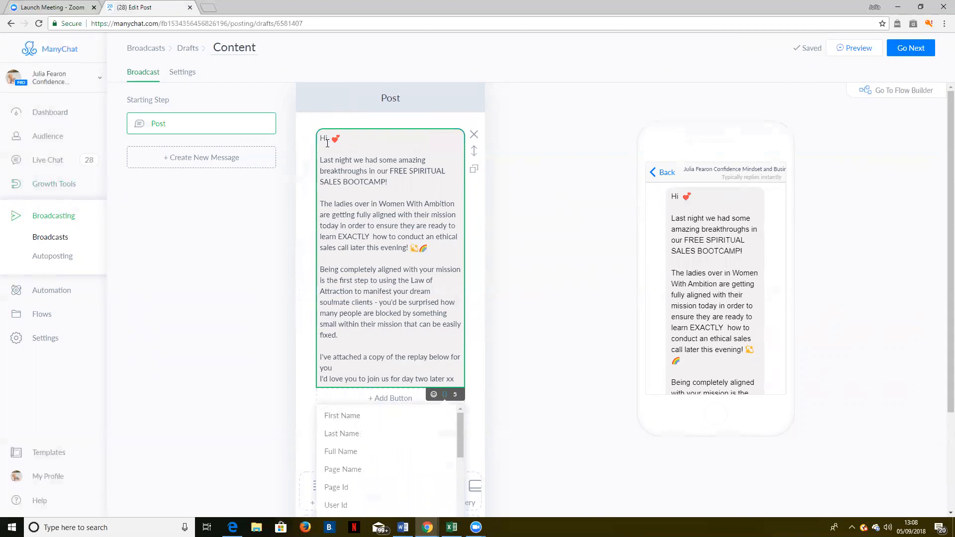
{"action": "left_click", "coordinate": [351, 421]}
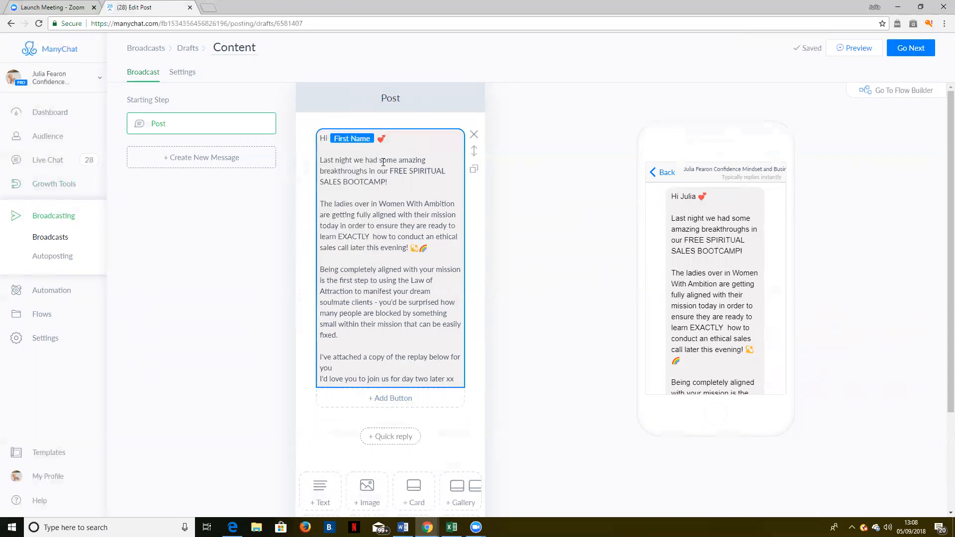
Insert the First Name variable after "you" in the sentence about the attached replay
{"action": "scroll", "coordinate": [365, 163], "scroll_direction": "down", "scroll_amount": 3}
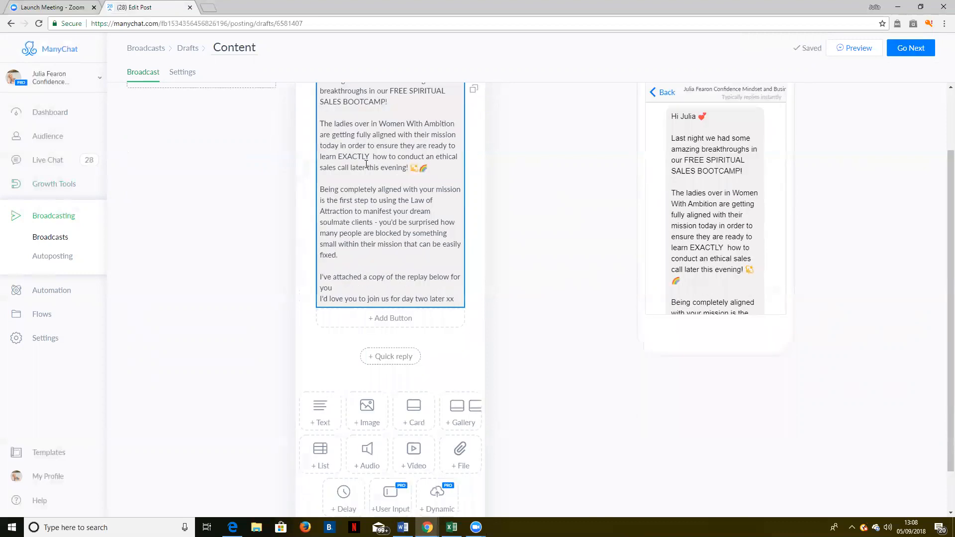
{"action": "scroll", "coordinate": [365, 243], "scroll_direction": "up", "scroll_amount": 3}
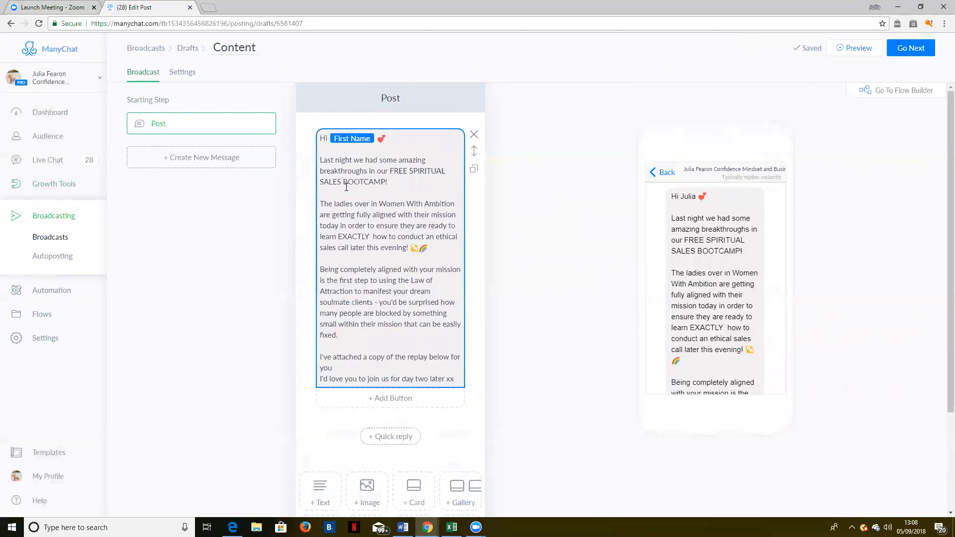
{"action": "scroll", "coordinate": [399, 314], "scroll_direction": "down", "scroll_amount": 2}
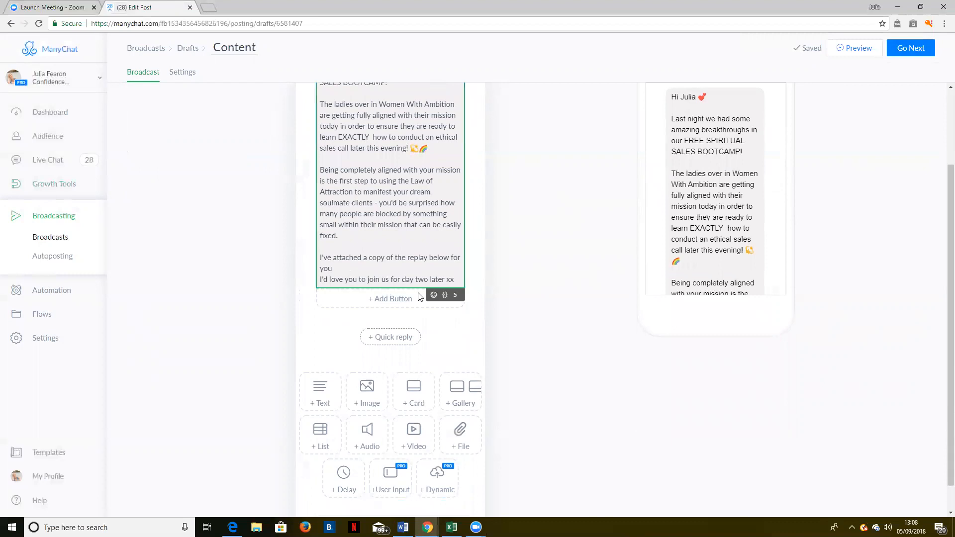
{"action": "left_click", "coordinate": [444, 294]}
{"action": "left_click", "coordinate": [407, 323]}
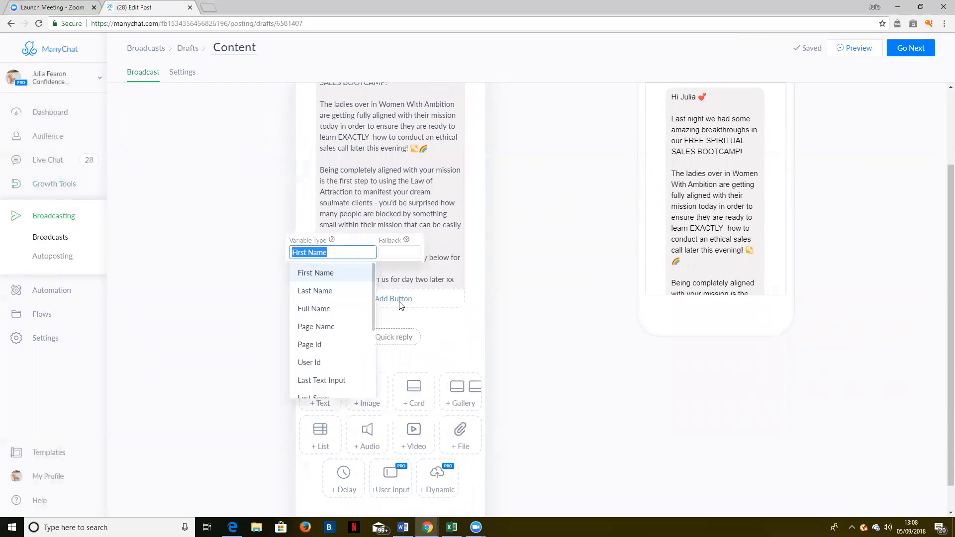
{"action": "left_click", "coordinate": [394, 264]}
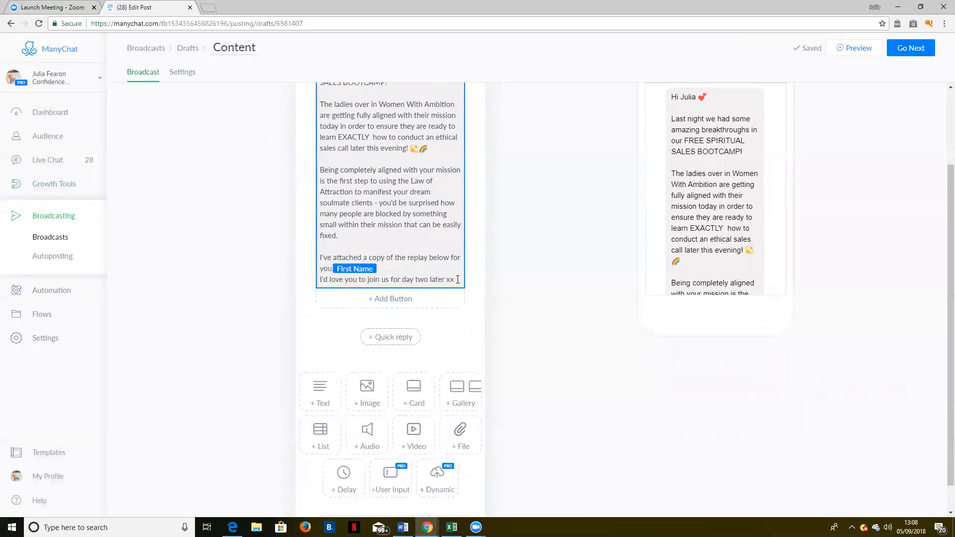
Add a dizzy star emoji and a globe emoji after "xx" at the end of the message
{"action": "left_click", "coordinate": [433, 296]}
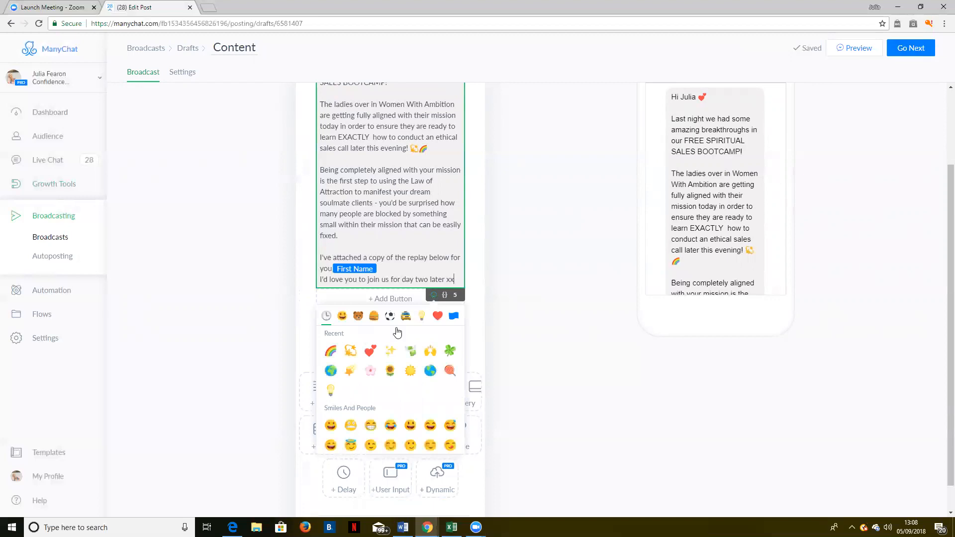
{"action": "left_click", "coordinate": [350, 352]}
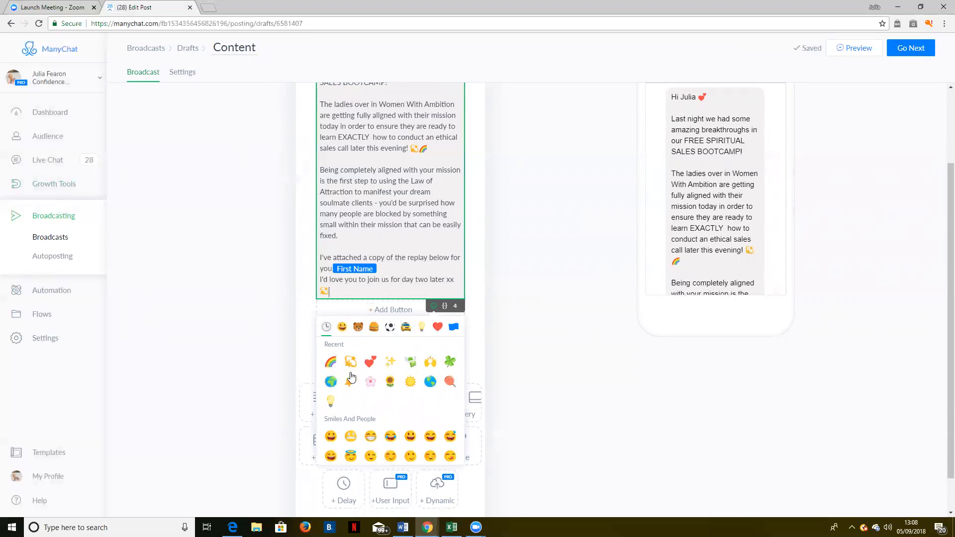
{"action": "left_click", "coordinate": [331, 382]}
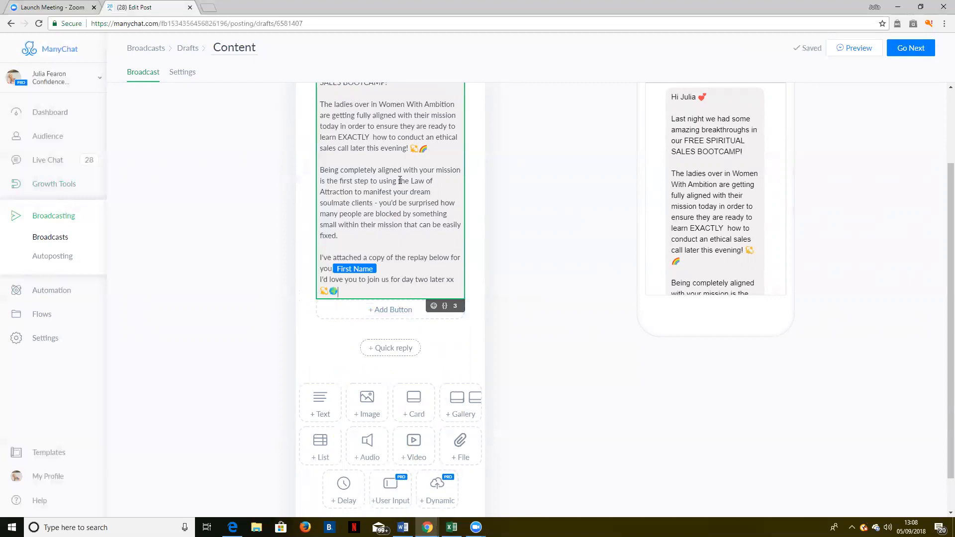
Add a button beneath the message text and title it "CATCH REPLAY NOW"
{"action": "scroll", "coordinate": [399, 184], "scroll_direction": "up", "scroll_amount": 2}
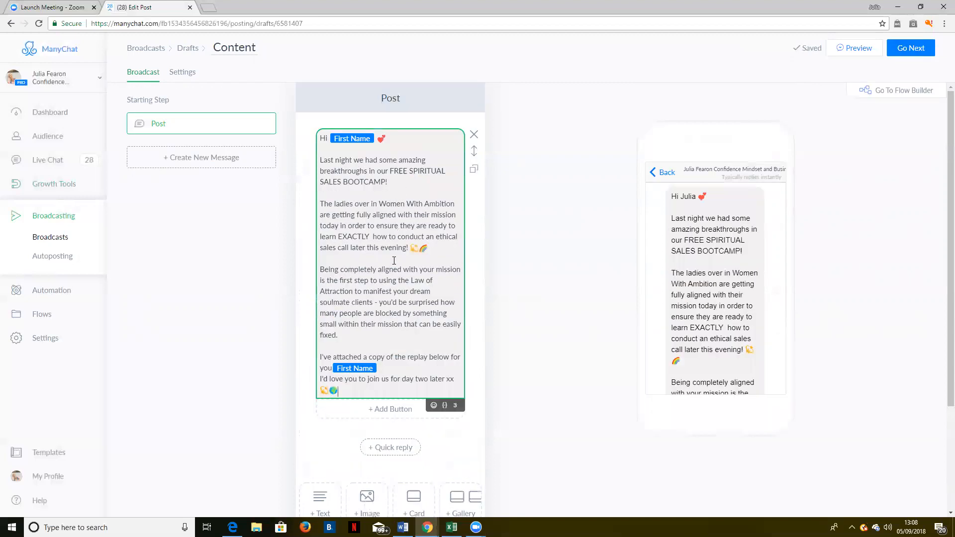
{"action": "scroll", "coordinate": [394, 260], "scroll_direction": "down", "scroll_amount": 1}
{"action": "scroll", "coordinate": [401, 388], "scroll_direction": "down", "scroll_amount": 1}
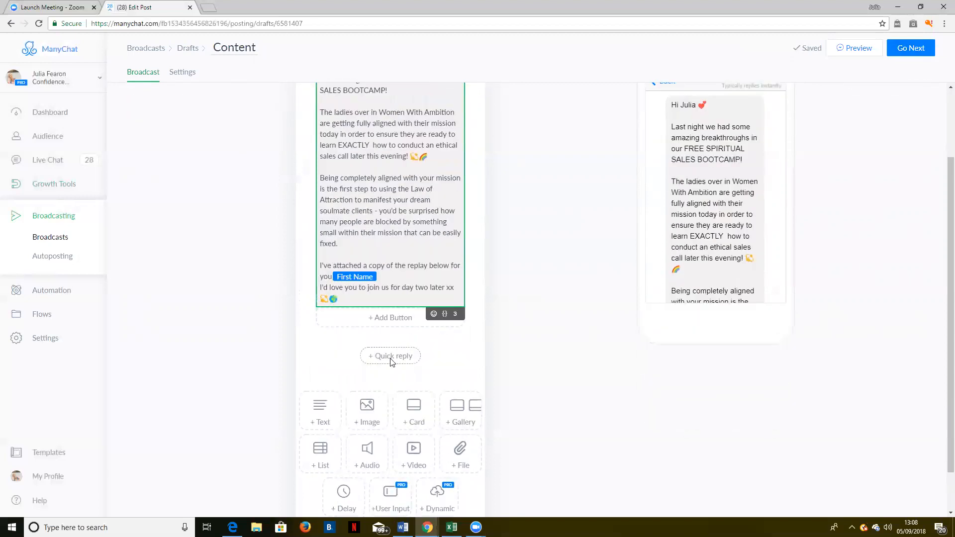
{"action": "left_click", "coordinate": [386, 311]}
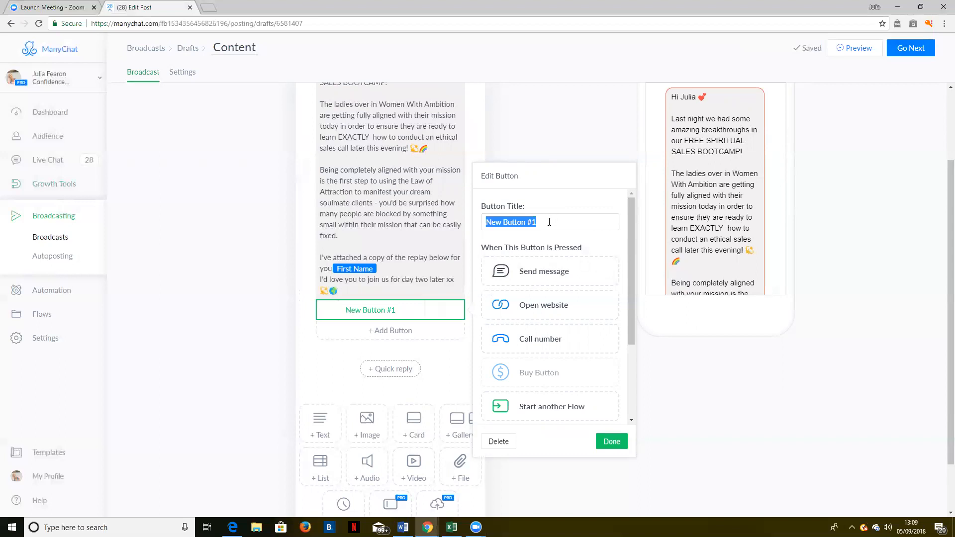
{"action": "type", "text": "catch r"}
{"action": "key", "text": "BackSpace"}
{"action": "key", "text": "BackSpace"}
{"action": "key", "text": "BackSpace"}
{"action": "key", "text": "BackSpace"}
{"action": "key", "text": "BackSpace"}
{"action": "key", "text": "BackSpace"}
{"action": "key", "text": "BackSpace"}
{"action": "key", "text": "Caps_Lock"}
{"action": "type", "text": "CATC"}
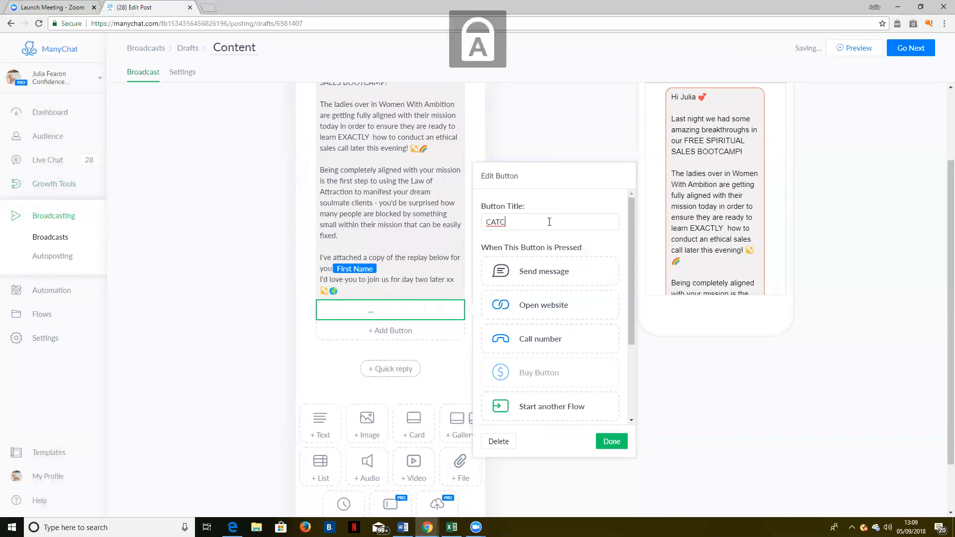
{"action": "type", "text": "H REPLAY N"}
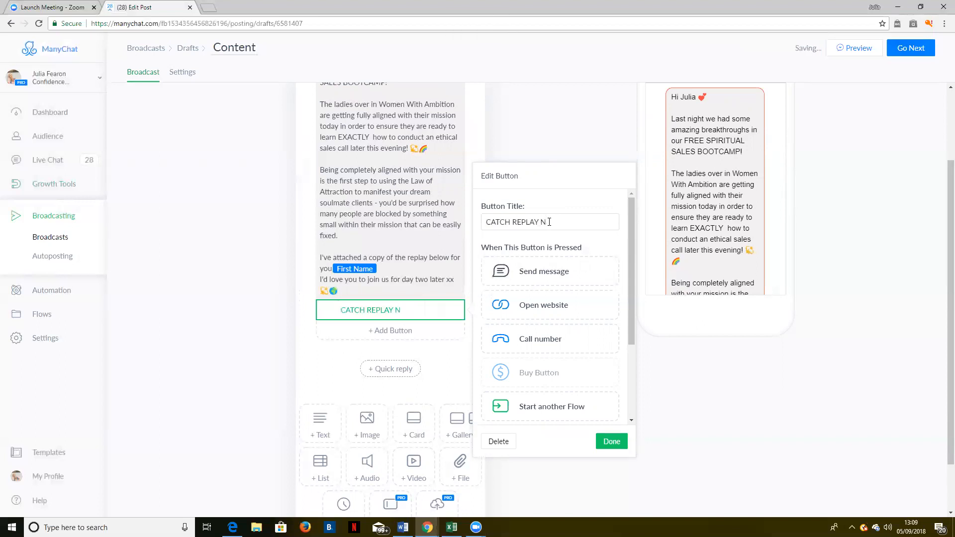
{"action": "type", "text": "OW"}
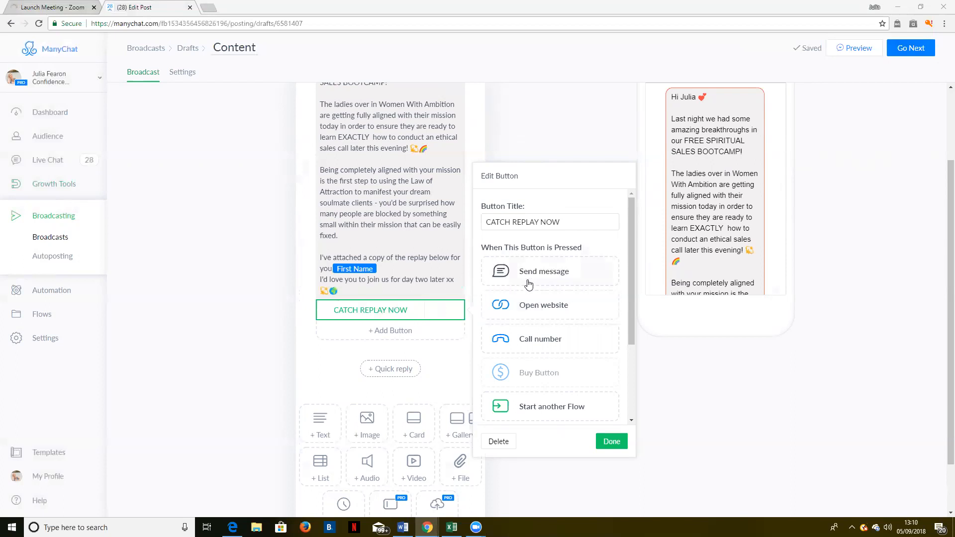
{"action": "left_click", "coordinate": [531, 308]}
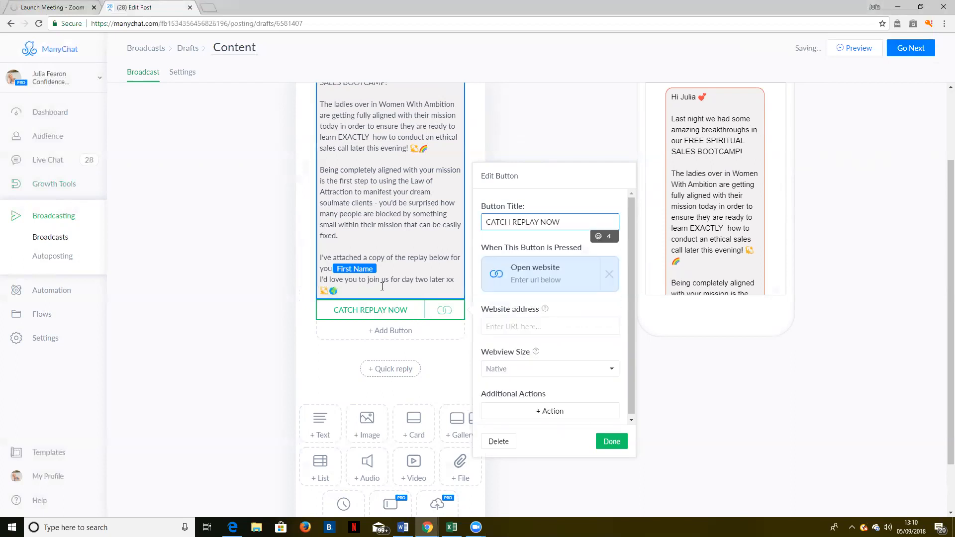
{"action": "left_click", "coordinate": [498, 326]}
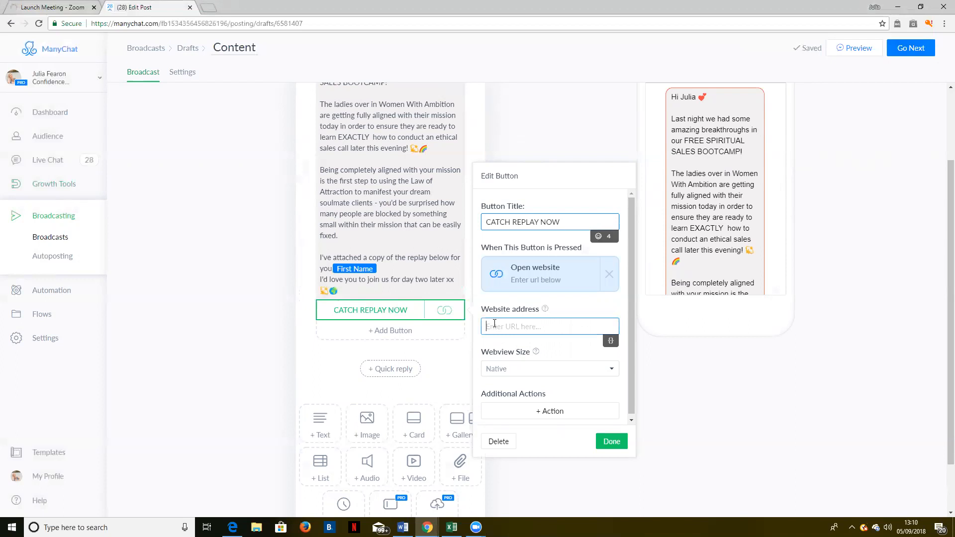
{"action": "type", "text": "https://www.youtube.com/watch?v=uszfqczoxsY&t=1859s"}
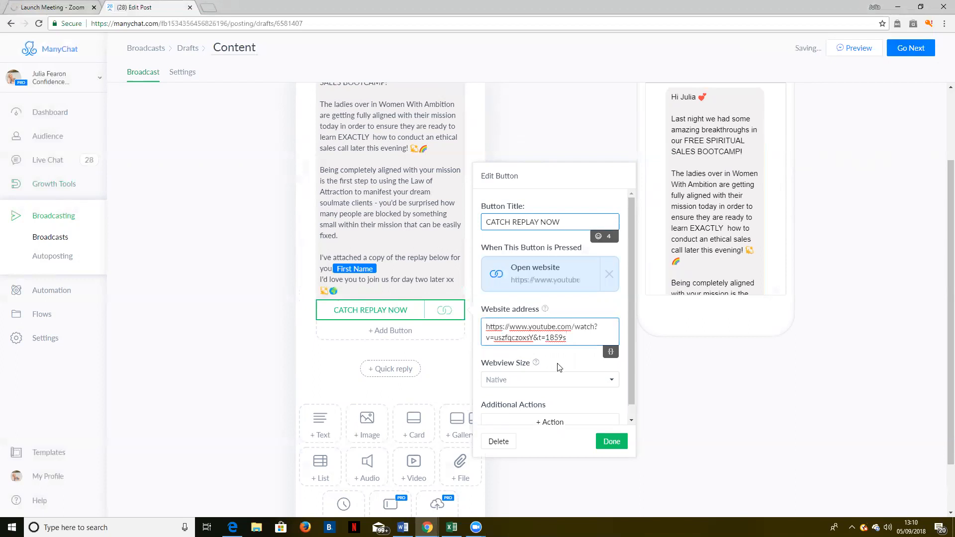
Finish editing the CATCH REPLAY NOW button with its website link
{"action": "left_click", "coordinate": [610, 442]}
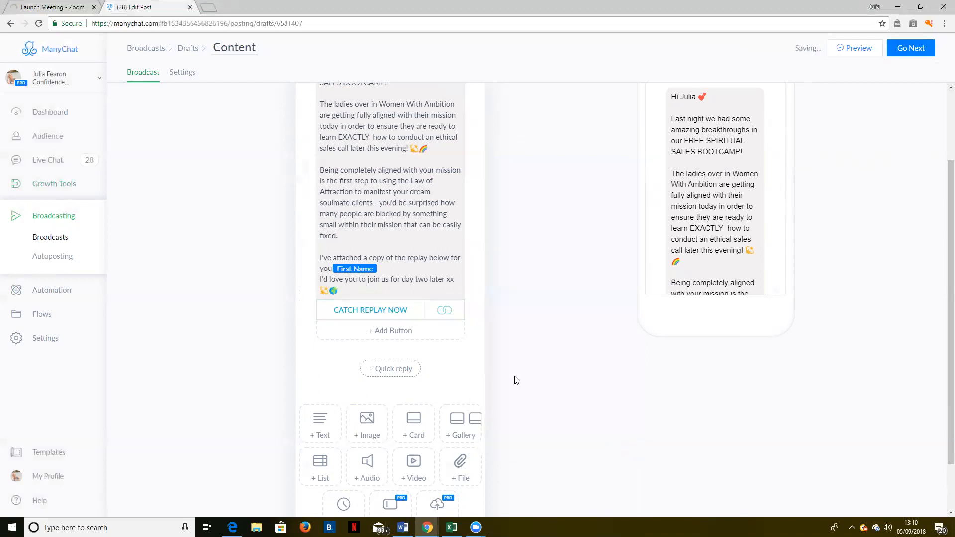
{"action": "left_click", "coordinate": [393, 331]}
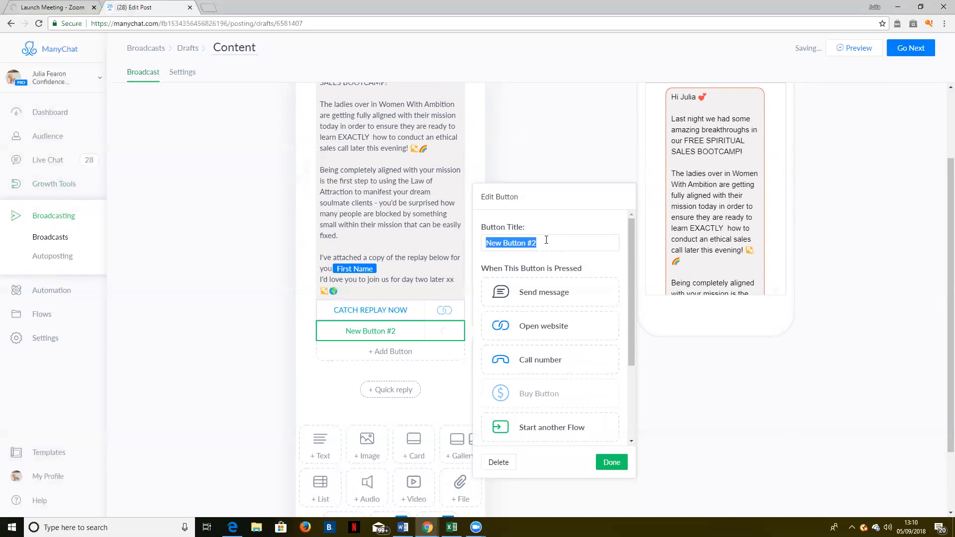
{"action": "key", "text": "Caps_Lock"}
{"action": "type", "text": "w"}
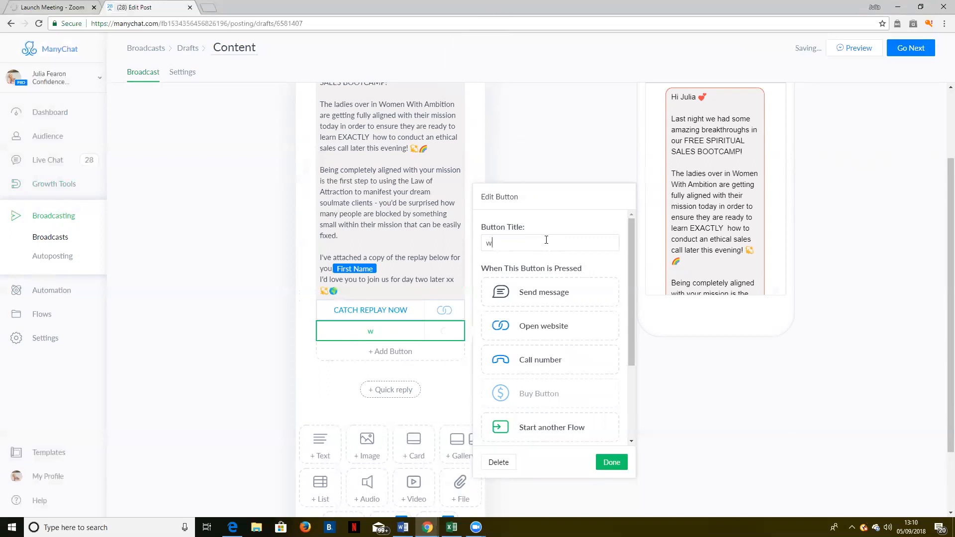
{"action": "key", "text": "BackSpace"}
{"action": "key", "text": "Caps_Lock"}
{"action": "type", "text": "W"}
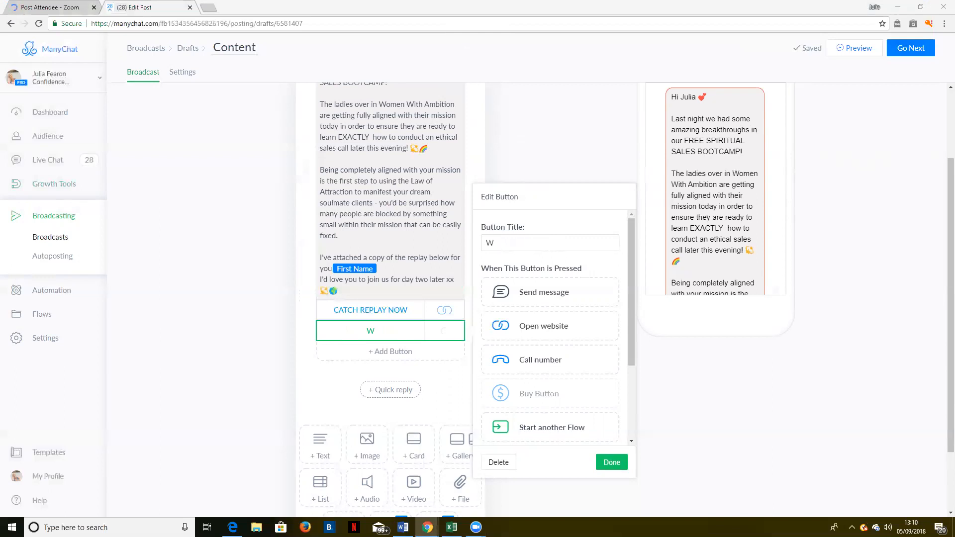
{"action": "left_click", "coordinate": [378, 331]}
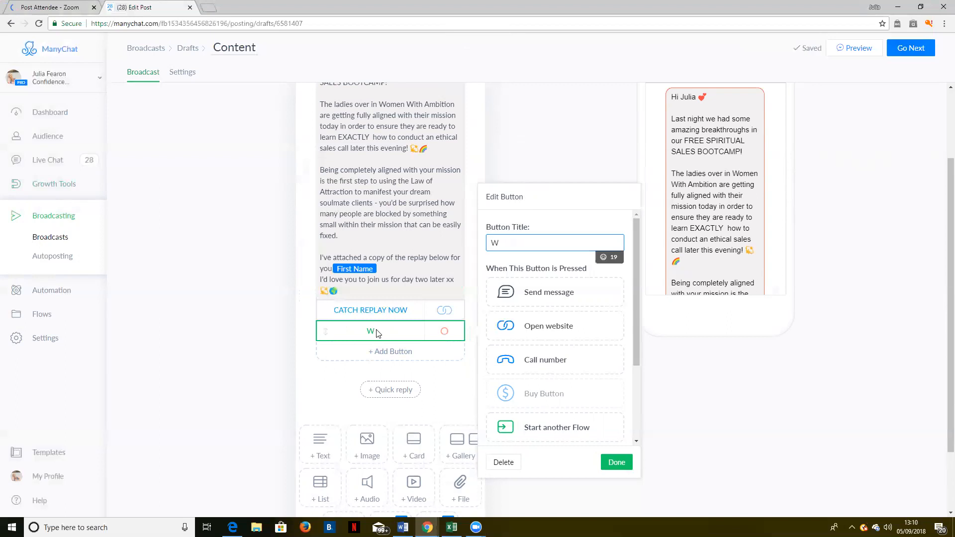
{"action": "key", "text": "BackSpace"}
{"action": "type", "text": "JOIN WITH"}
{"action": "key", "text": "BackSpace"}
{"action": "key", "text": "BackSpace"}
{"action": "key", "text": "BackSpace"}
{"action": "type", "text": "OMEN WITH AMBITION"}
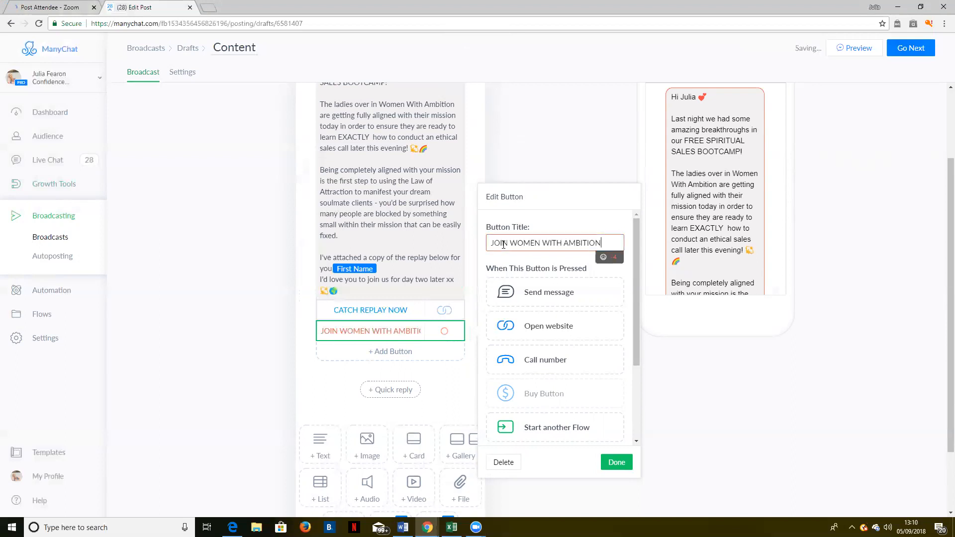
{"action": "left_click_drag", "start_coordinate": [515, 243], "coordinate": [487, 245]}
{"action": "key", "text": "BackSpace"}
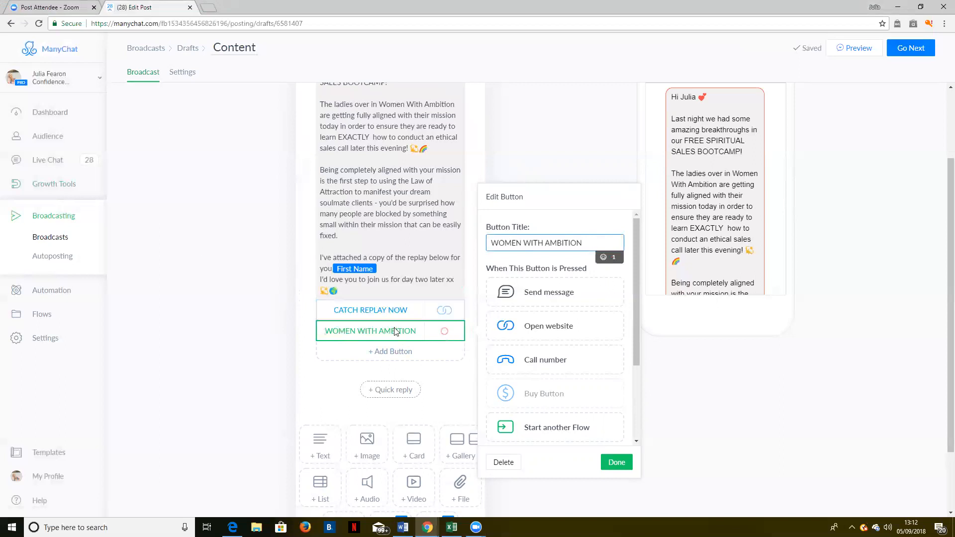
{"action": "left_click", "coordinate": [503, 462]}
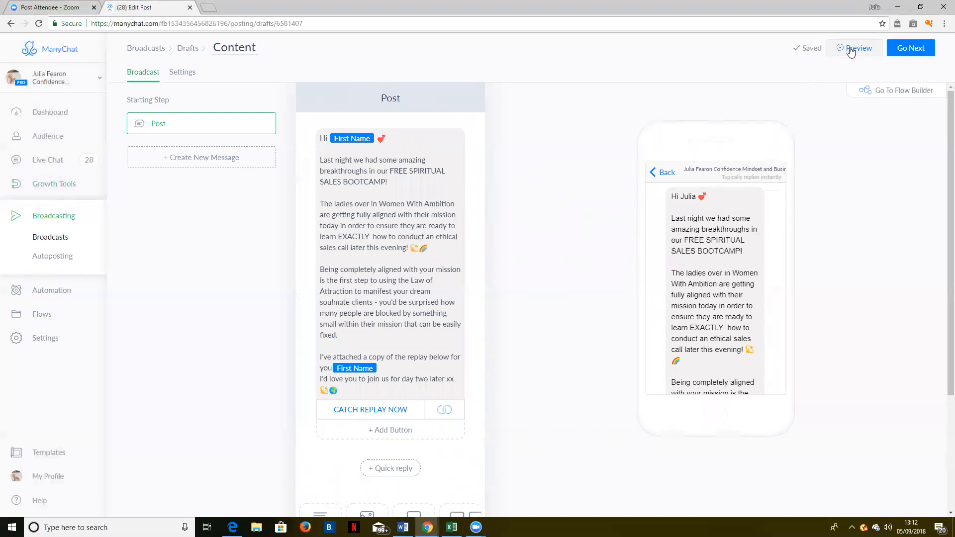
Preview the broadcast, and review its sending settings, including the available timezone options
{"action": "left_click", "coordinate": [850, 50]}
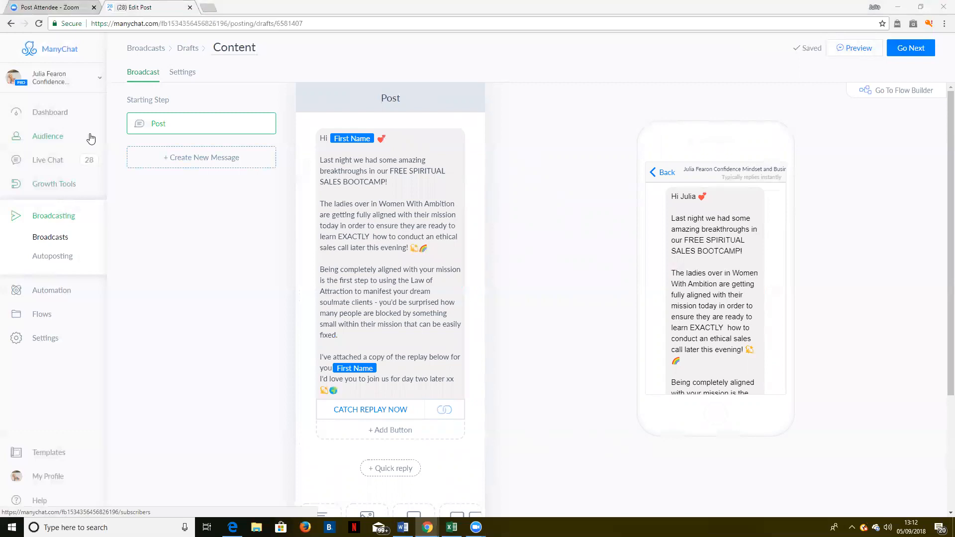
{"action": "left_click", "coordinate": [923, 52]}
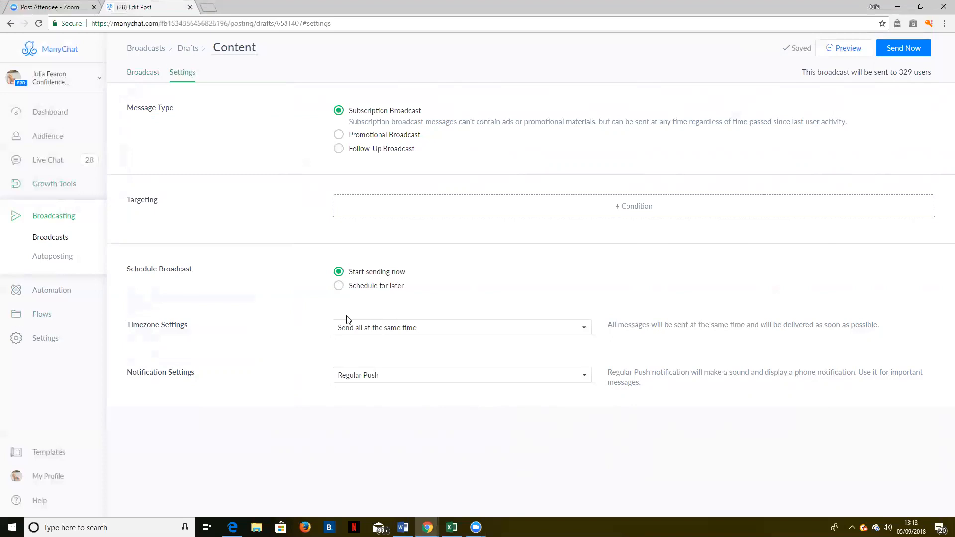
{"action": "left_click", "coordinate": [398, 332]}
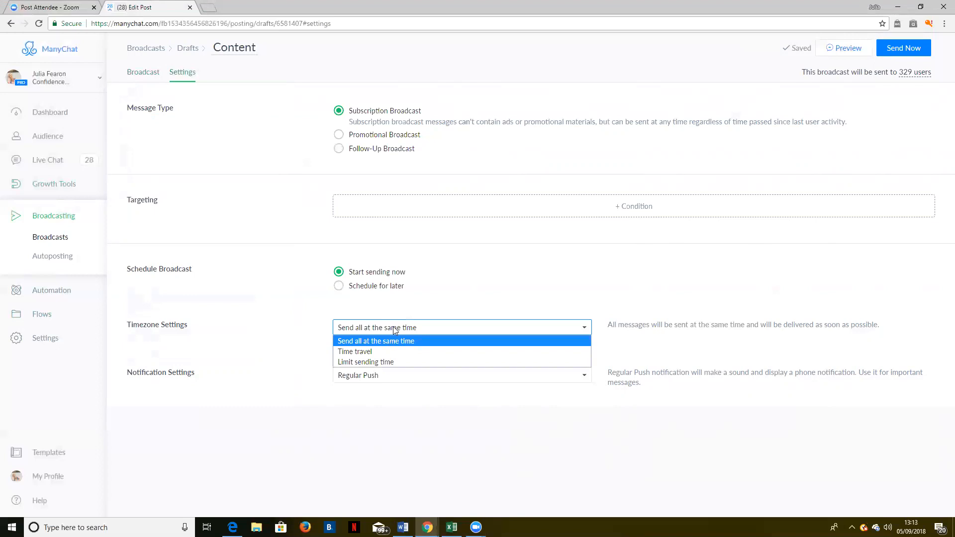
{"action": "left_click", "coordinate": [220, 341]}
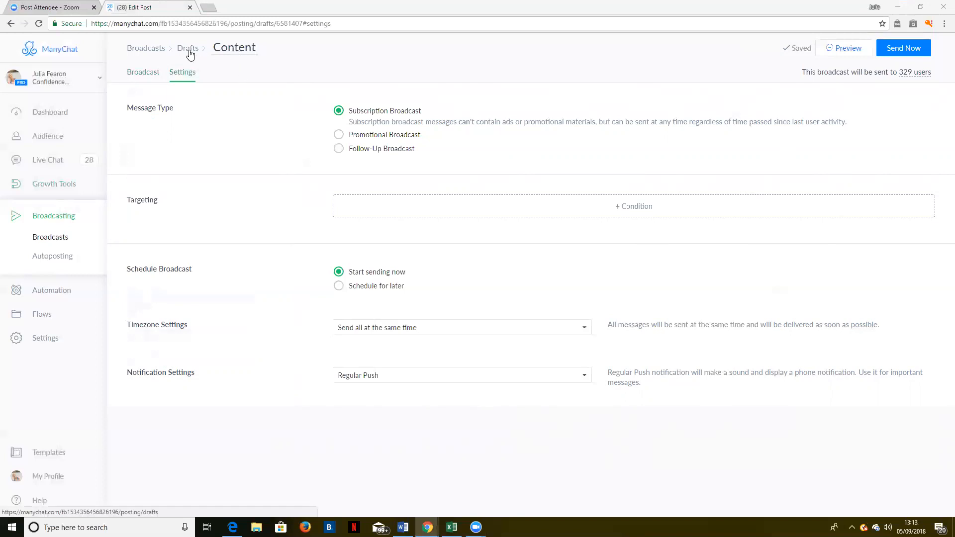
Return to the broadcast content and add a second button titled "WOMEN WITH AMBITION" beneath CATCH REPLAY NOW
{"action": "left_click", "coordinate": [141, 76]}
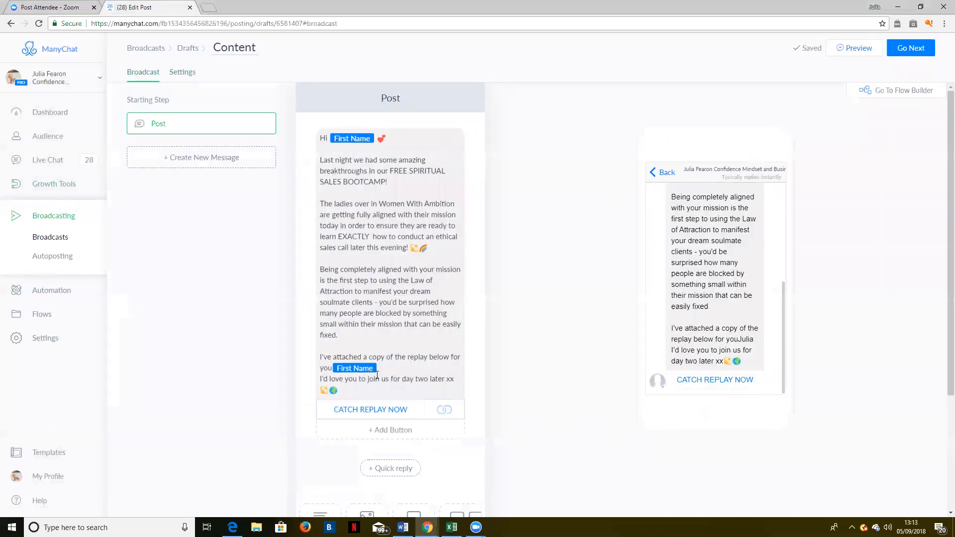
{"action": "left_click", "coordinate": [422, 429]}
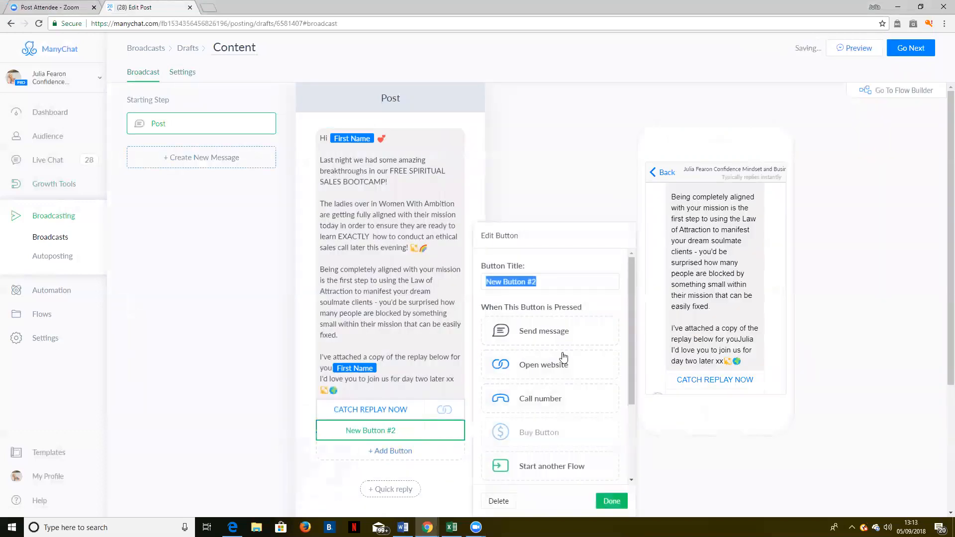
{"action": "type", "text": "W"}
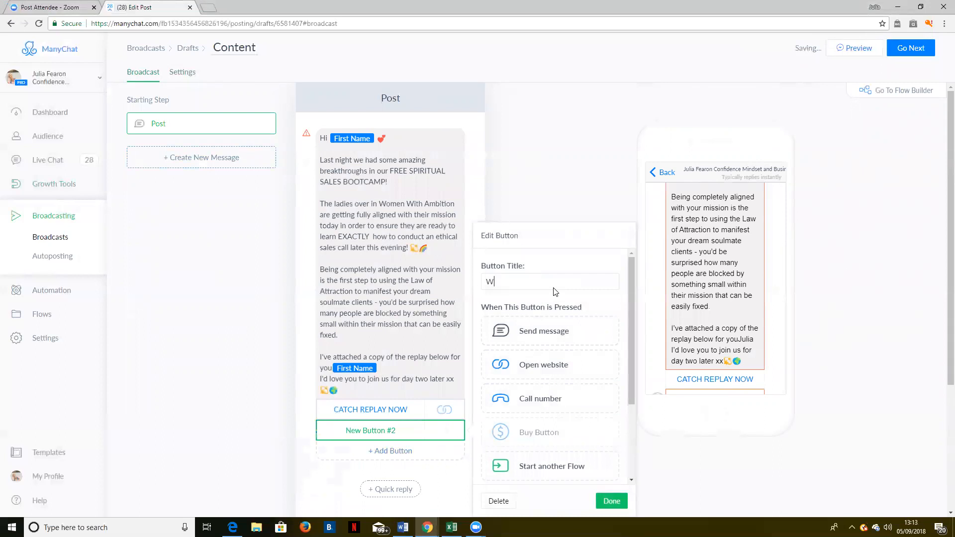
{"action": "type", "text": "OMEN WITH AMBITION"}
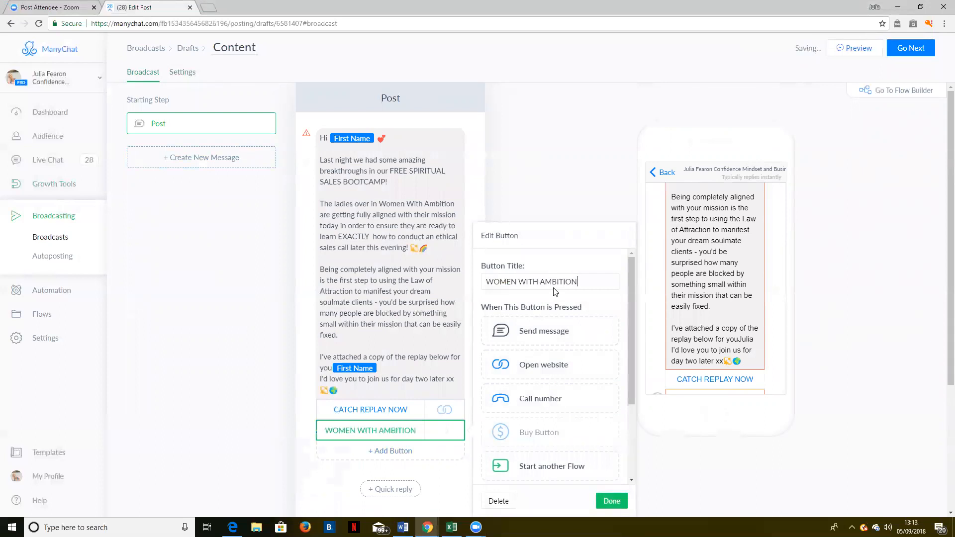
{"action": "left_click", "coordinate": [542, 364]}
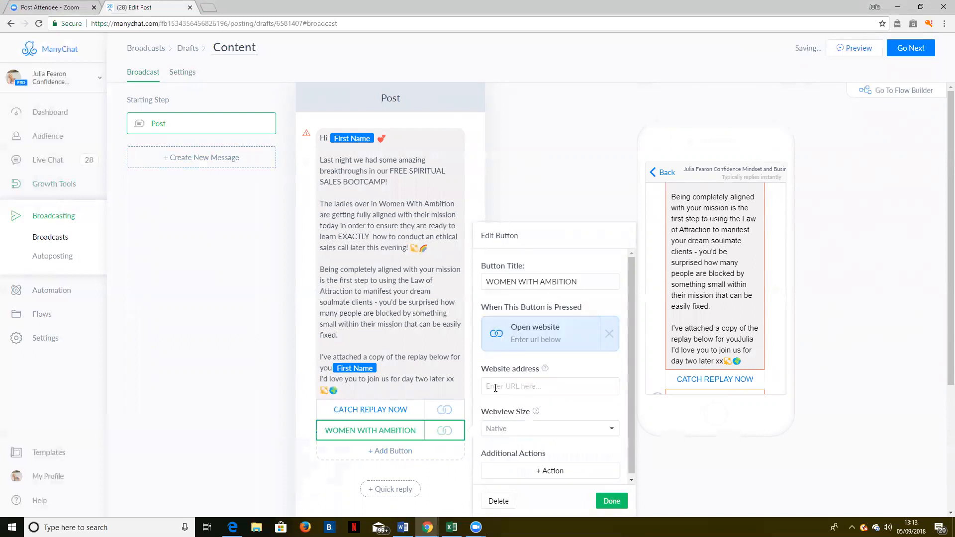
{"action": "left_click", "coordinate": [547, 386]}
{"action": "key", "text": "ctrl+v"}
{"action": "left_click_drag", "start_coordinate": [580, 397], "coordinate": [547, 396]}
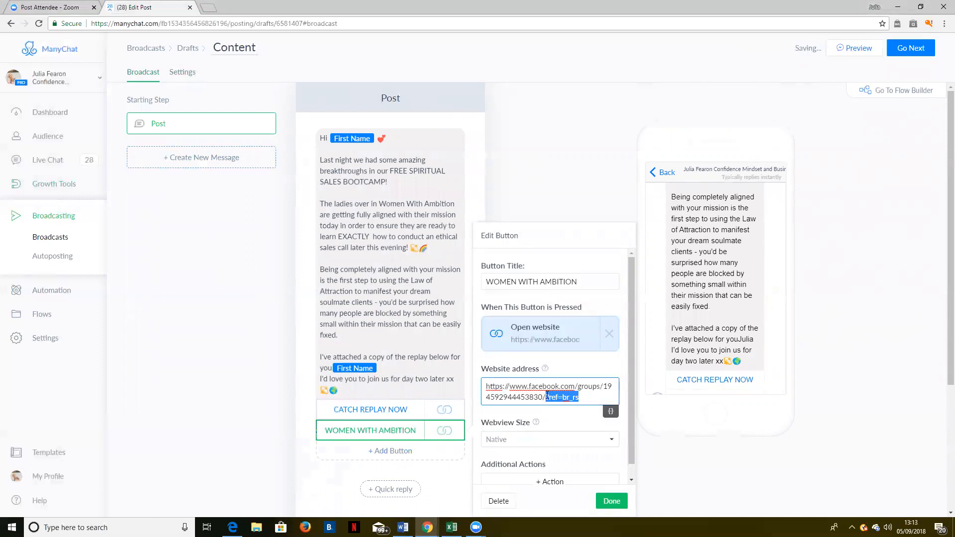
{"action": "key", "text": "BackSpace"}
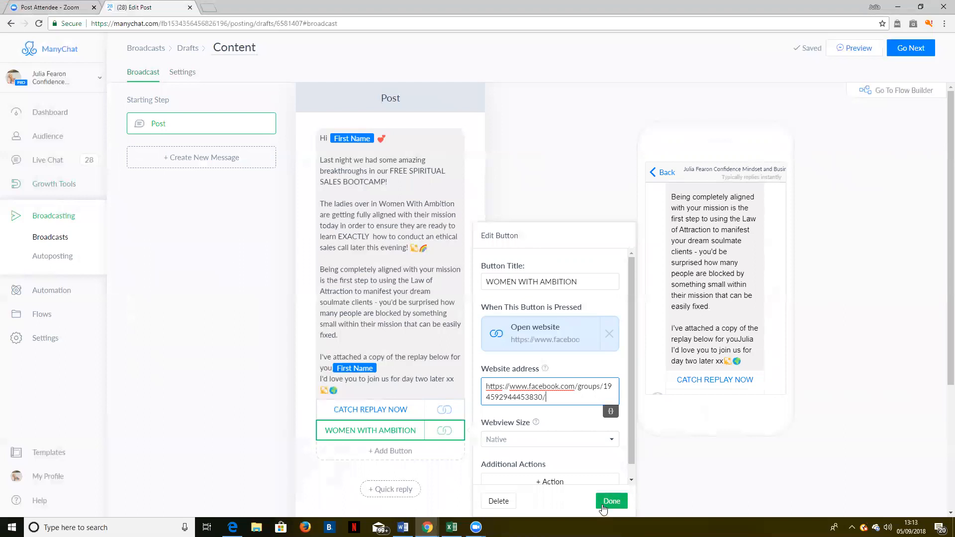
{"action": "left_click", "coordinate": [610, 502]}
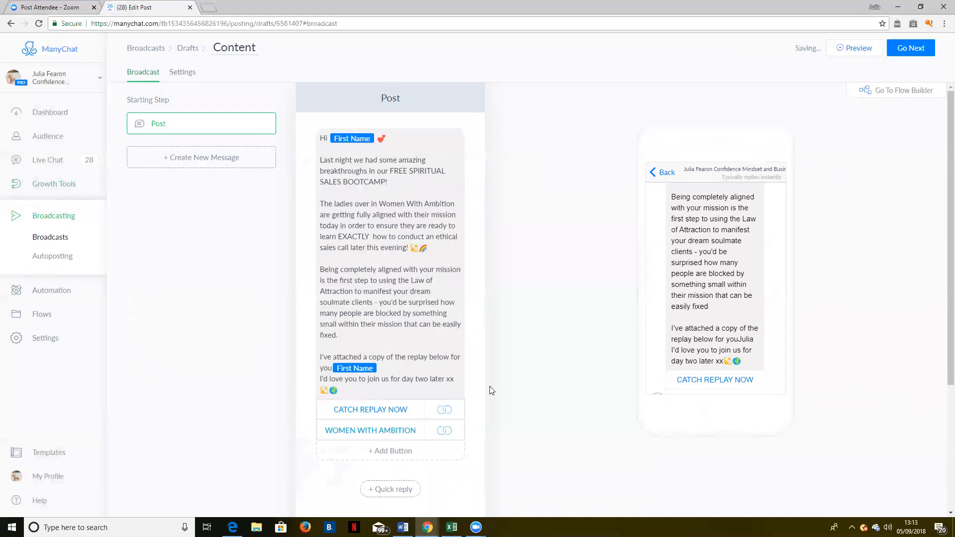
{"action": "left_click", "coordinate": [911, 49]}
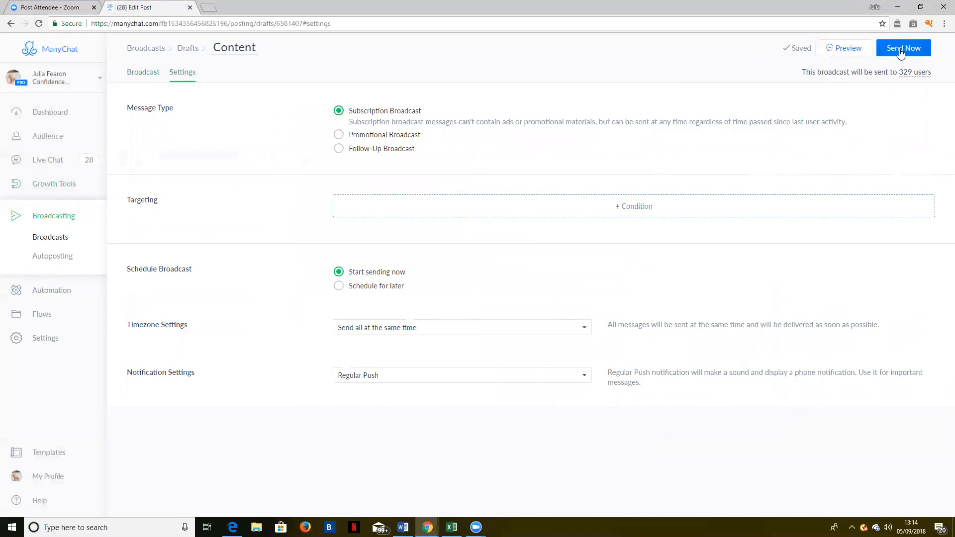
{"action": "left_click", "coordinate": [639, 211]}
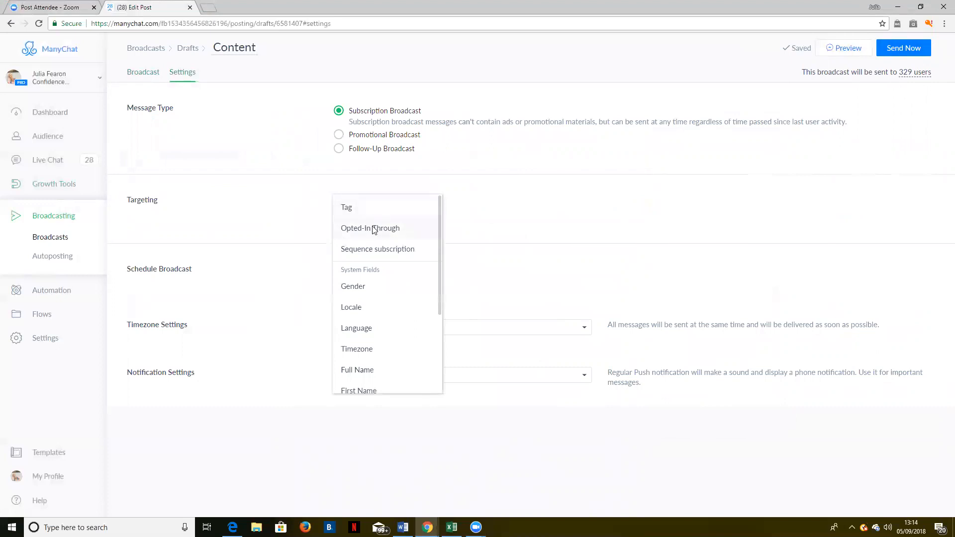
{"action": "left_click", "coordinate": [368, 230]}
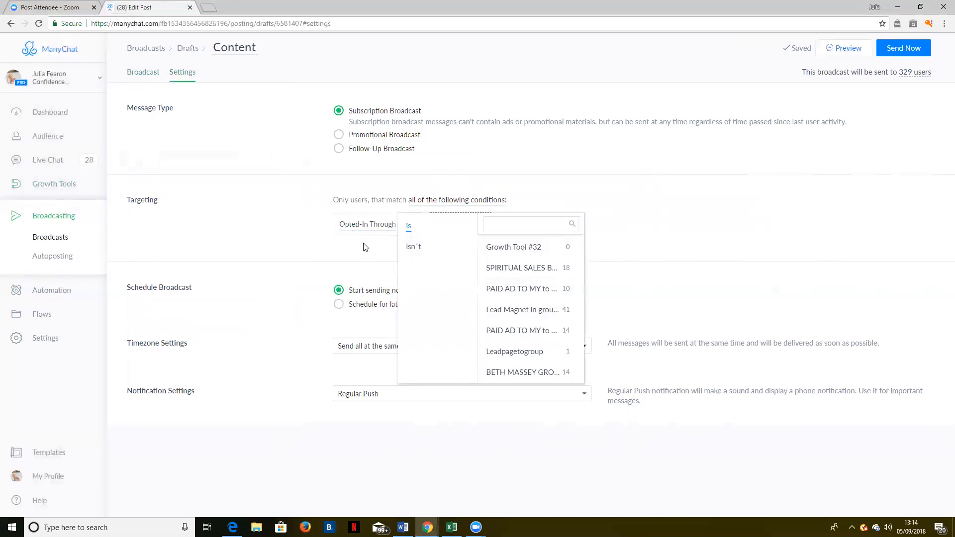
{"action": "left_click", "coordinate": [383, 252]}
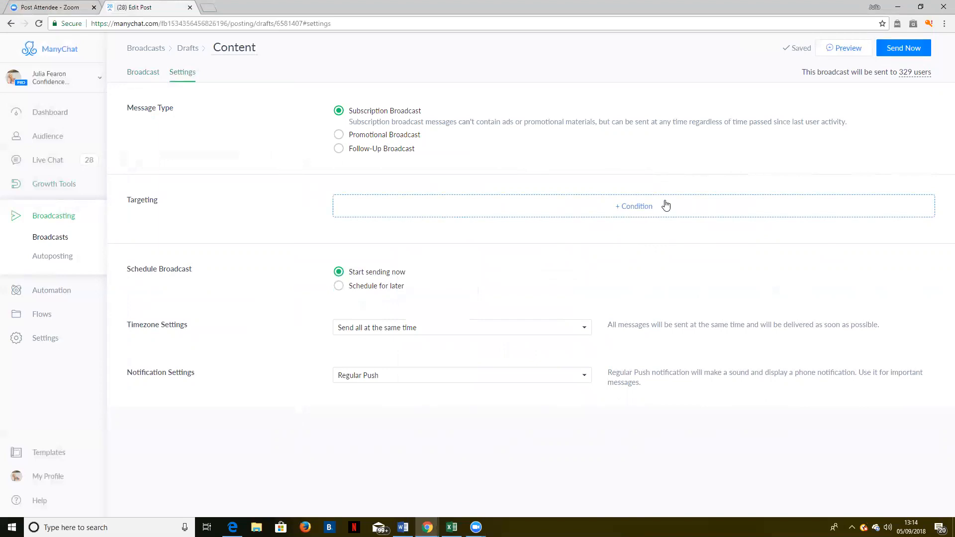
Send the broadcast immediately to all subscribers without targeting conditions, and open the broadcasts overview
{"action": "left_click", "coordinate": [898, 52]}
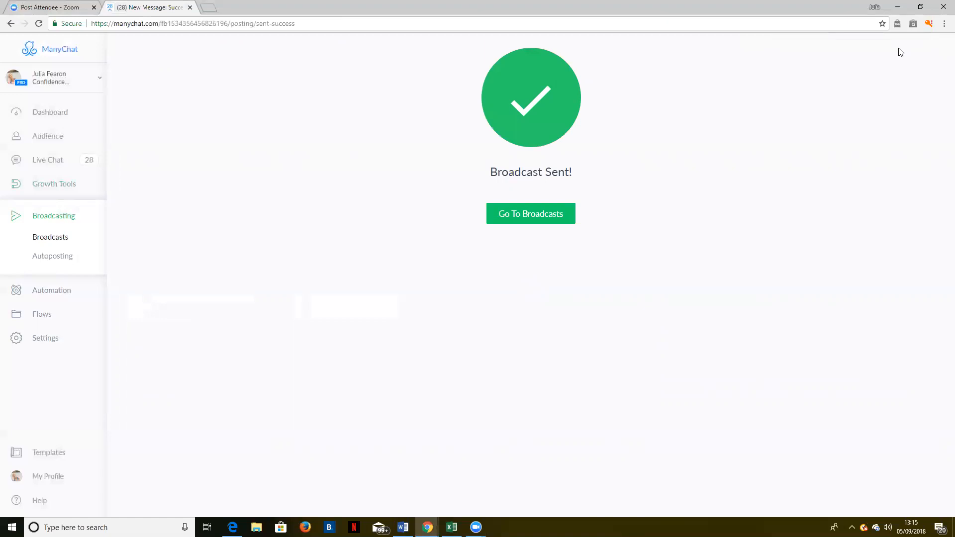
{"action": "left_click", "coordinate": [512, 220]}
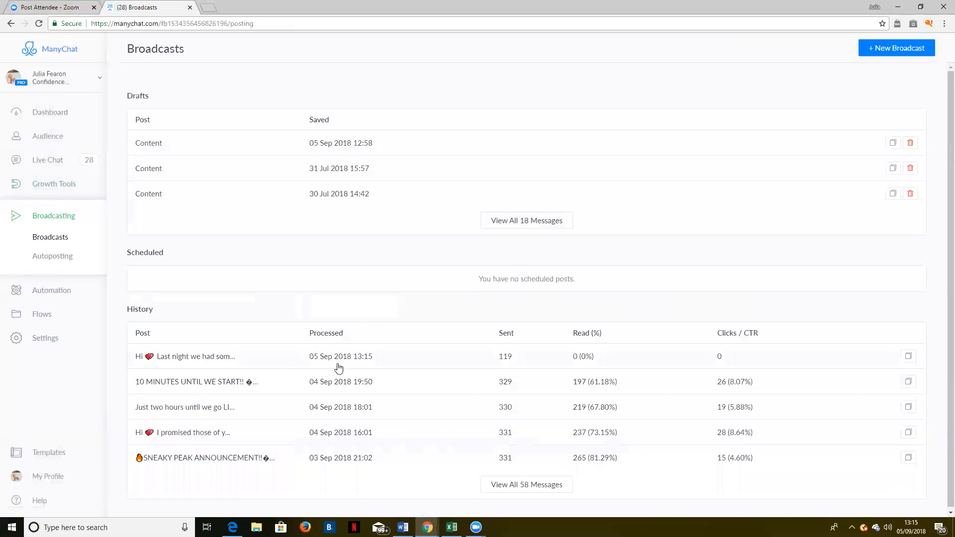